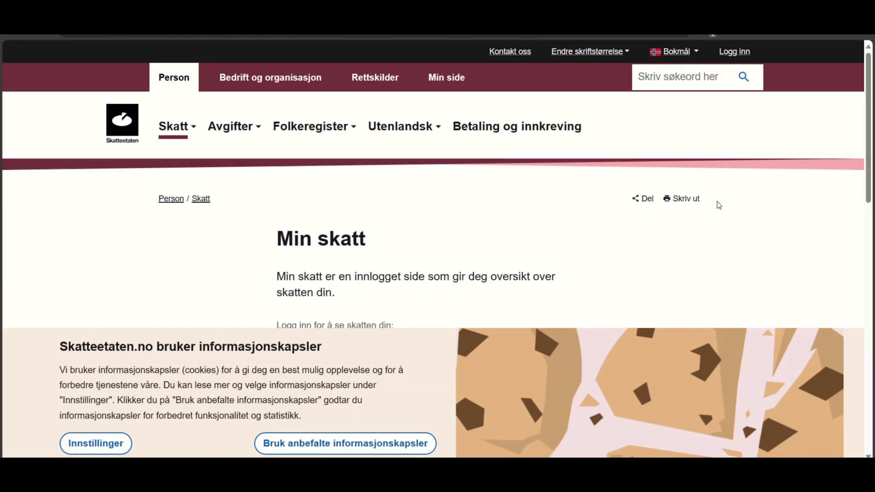
# Switch the tax administration page to English and accept the recommended cookies
pyautogui.click(675, 51)
pyautogui.click(676, 114)
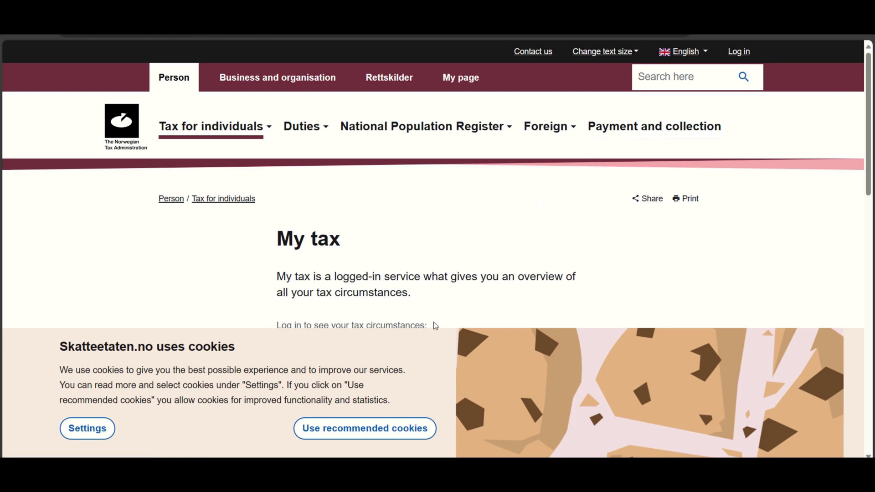
pyautogui.click(383, 431)
# Proceed to the My tax login, set the ID-porten page to English and choose MinID as the electronic ID
pyautogui.scroll(-3, 436, 386)
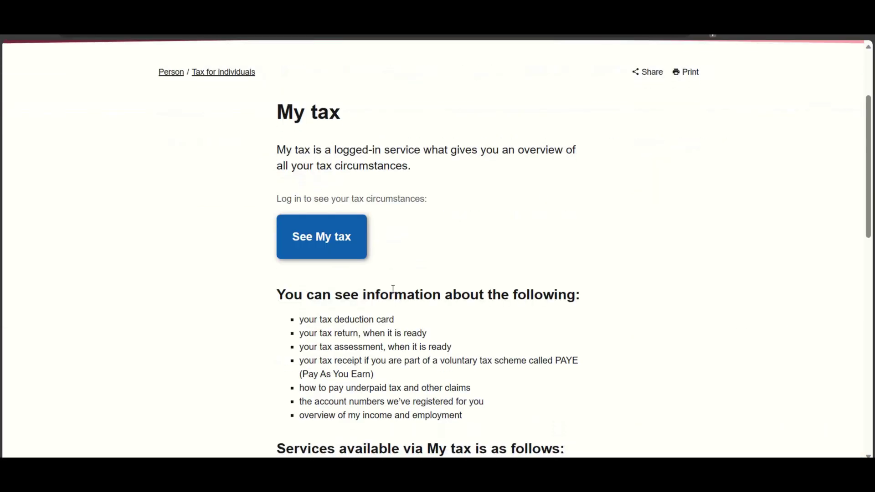
pyautogui.click(352, 252)
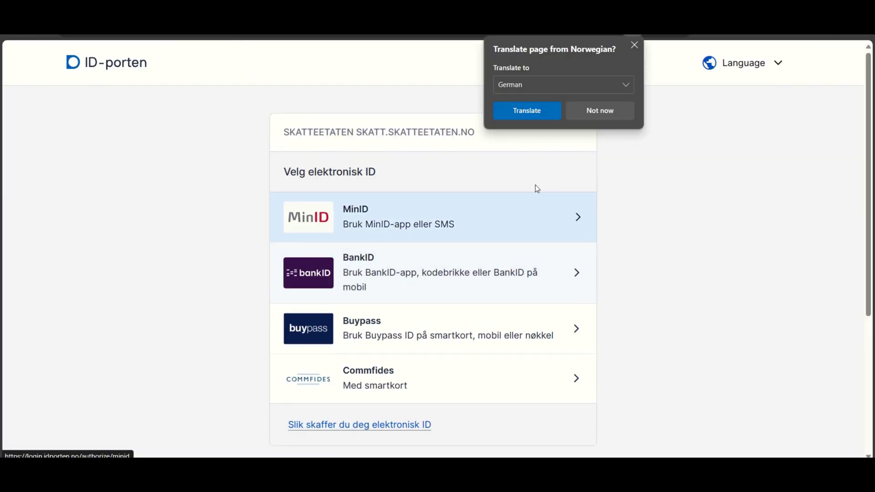
pyautogui.click(635, 45)
pyautogui.click(776, 63)
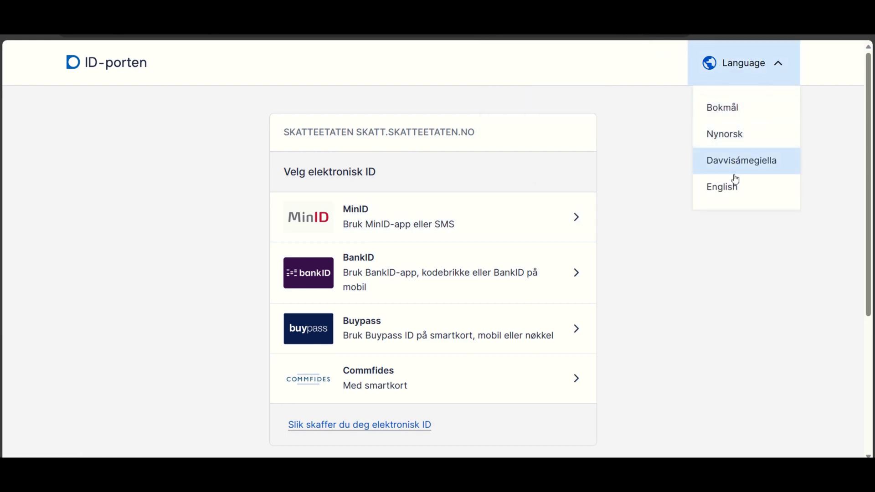
pyautogui.click(722, 187)
pyautogui.click(469, 231)
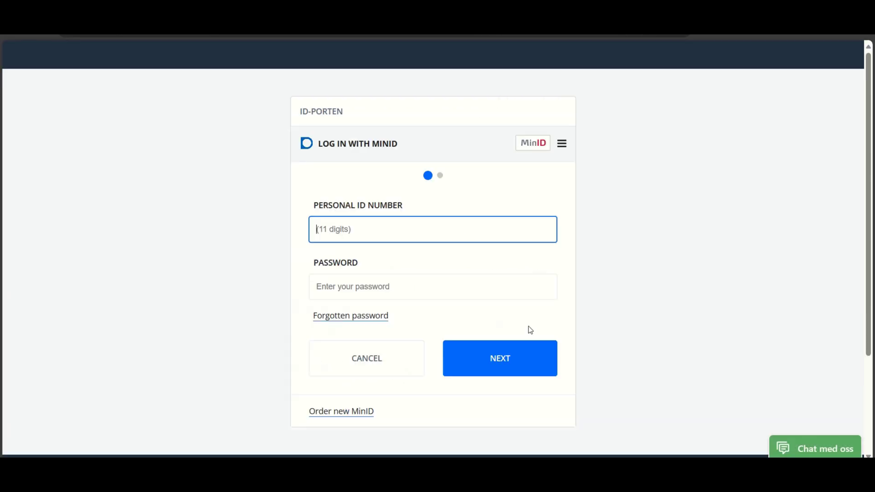
# Fill in the personal ID number and password from the saved login and submit the MinID form
pyautogui.click(438, 218)
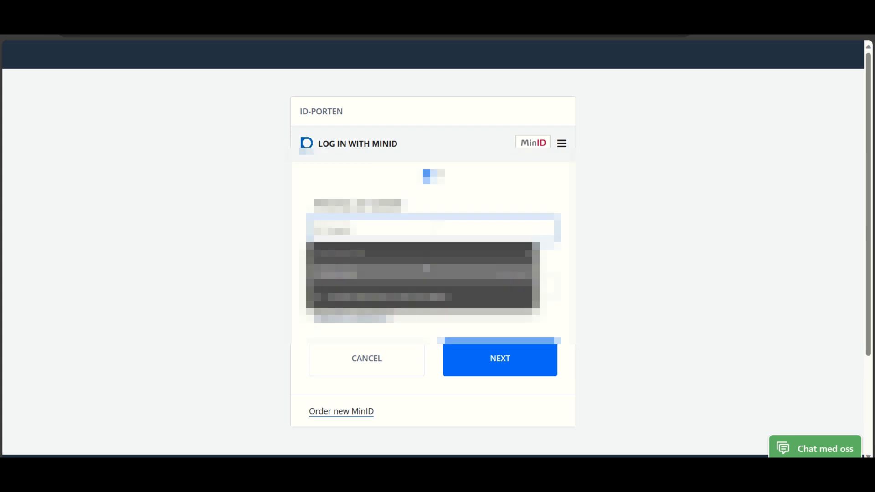
pyautogui.click(428, 268)
pyautogui.click(490, 359)
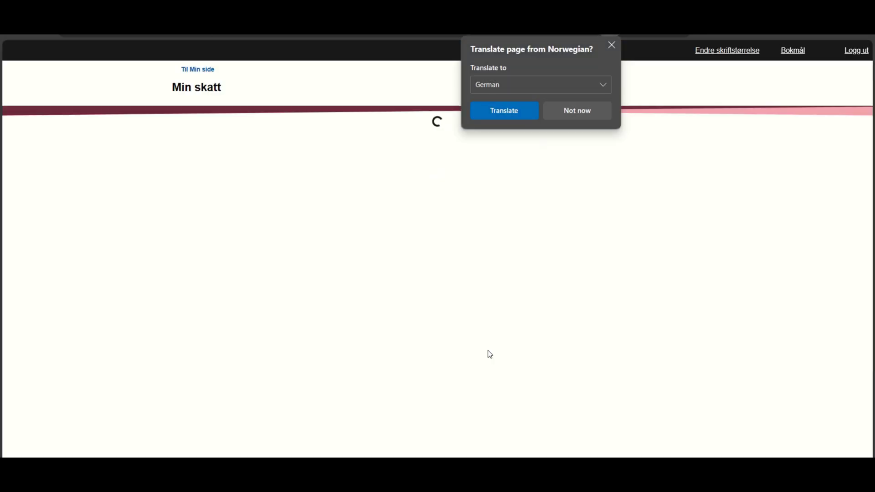
# Dismiss the translation offer and switch the My tax page to English
pyautogui.click(611, 43)
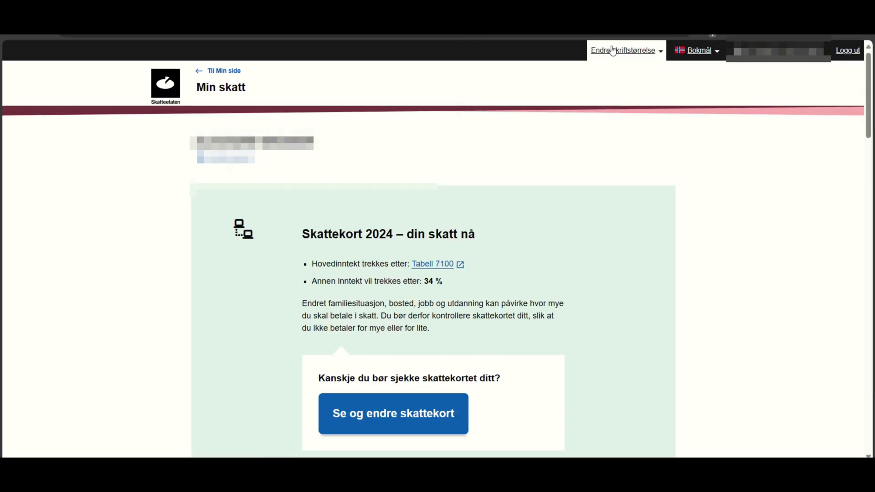
pyautogui.click(695, 51)
pyautogui.click(713, 118)
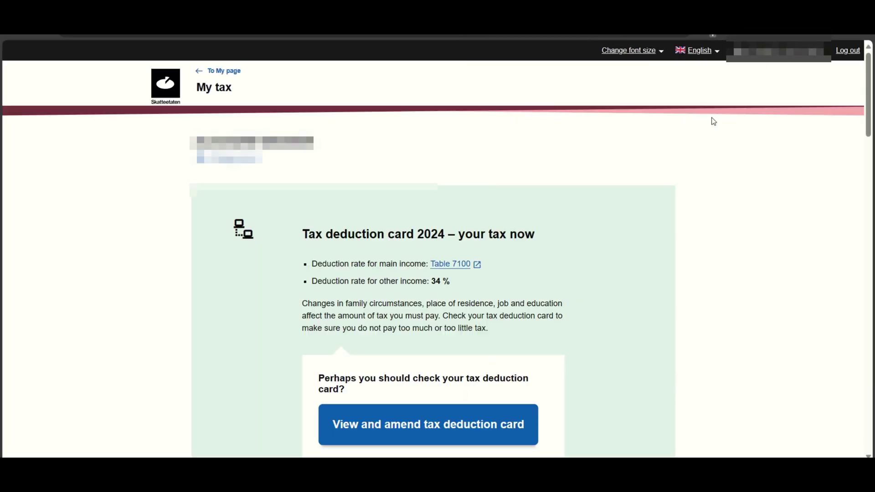
# Go to My tax documents and open the tax return for 2022
pyautogui.scroll(-5, 570, 206)
pyautogui.scroll(-5, 574, 210)
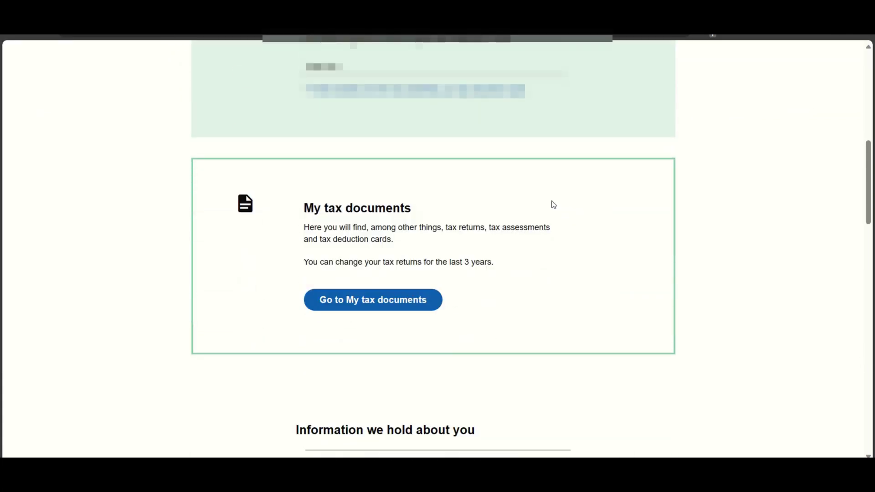
pyautogui.scroll(-3, 533, 202)
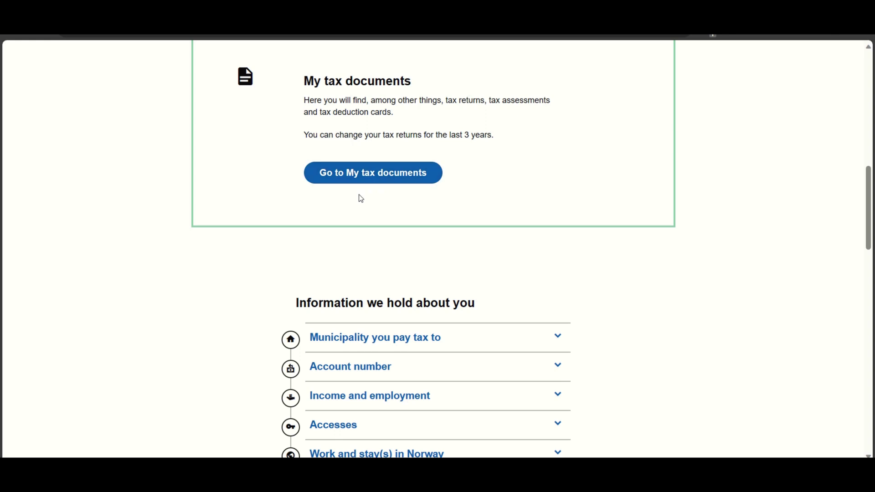
pyautogui.click(382, 175)
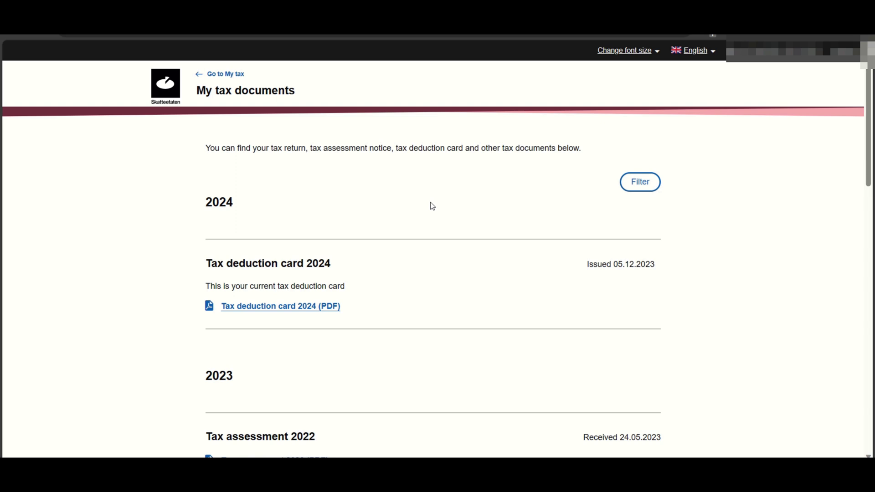
pyautogui.scroll(-10, 430, 207)
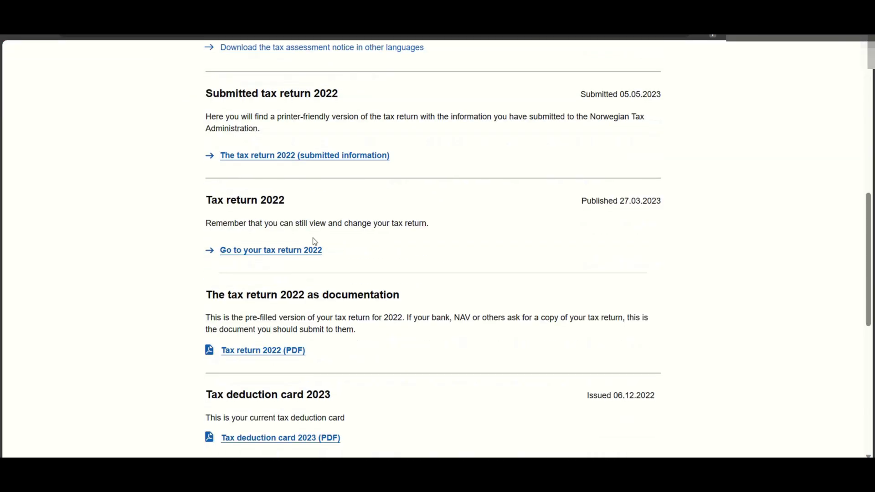
pyautogui.click(293, 253)
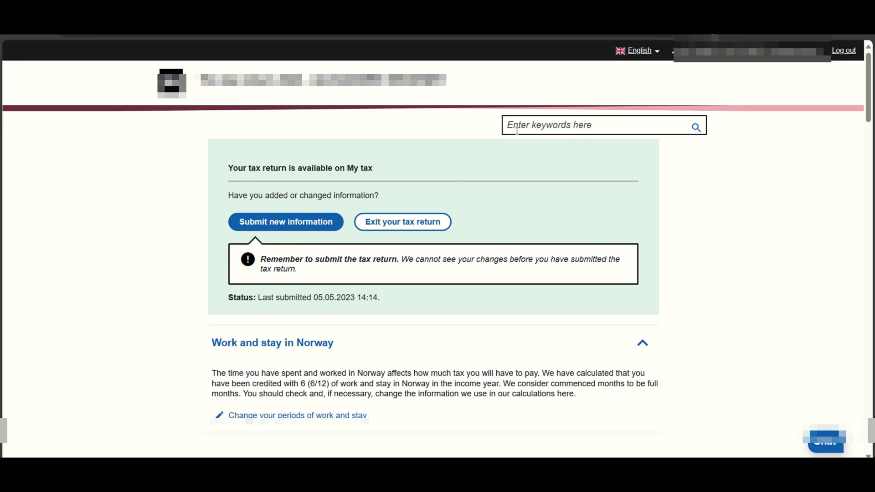
# Examine the 2022 tax return through to the provisionally calculated tax and duties in the tax calculation summary
pyautogui.scroll(-7, 454, 223)
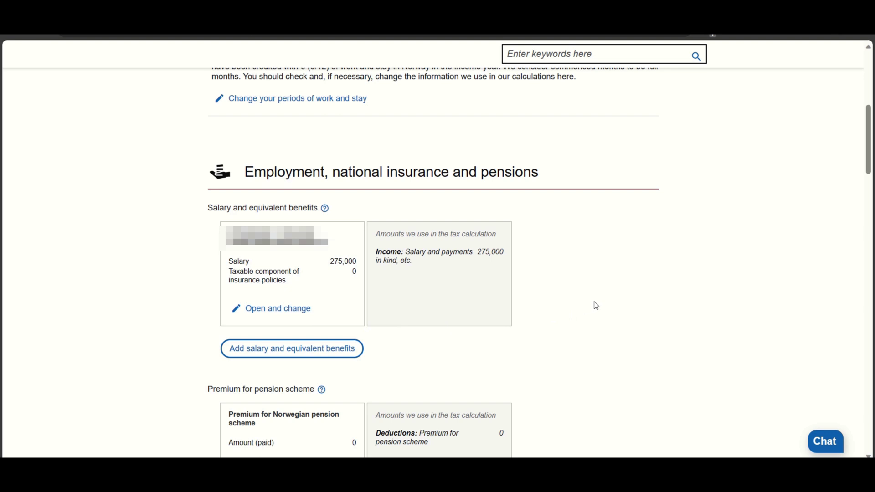
pyautogui.scroll(-8, 596, 306)
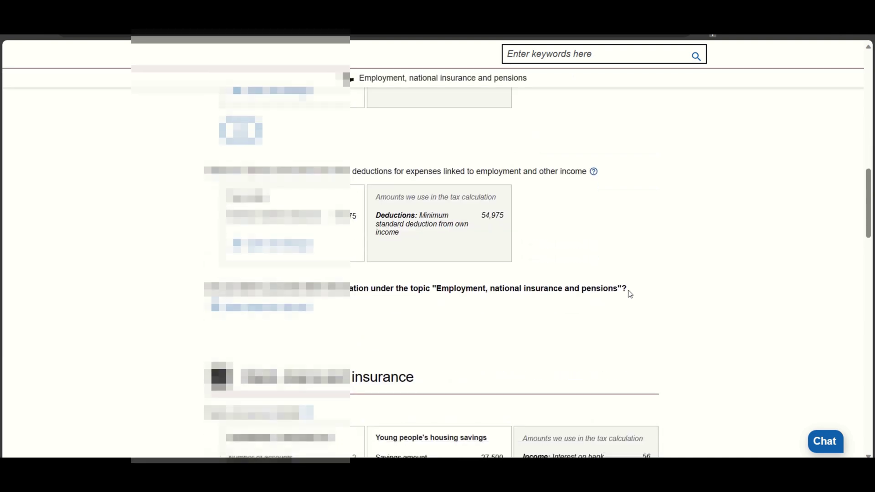
pyautogui.scroll(-2, 629, 293)
pyautogui.scroll(-7, 630, 295)
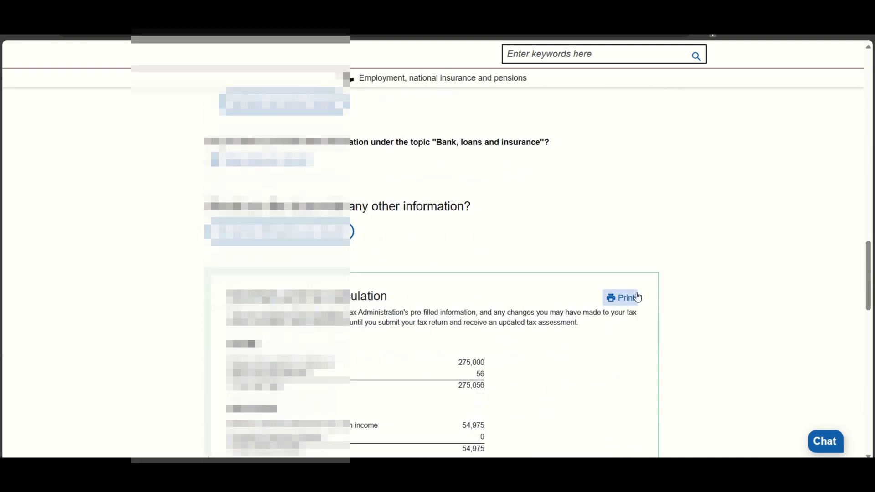
pyautogui.scroll(-3, 715, 305)
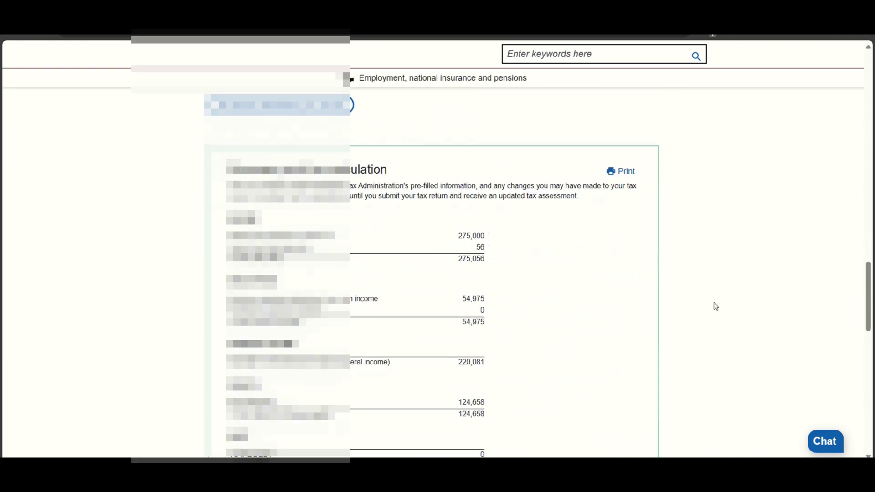
pyautogui.scroll(-2, 716, 306)
pyautogui.scroll(-1, 717, 306)
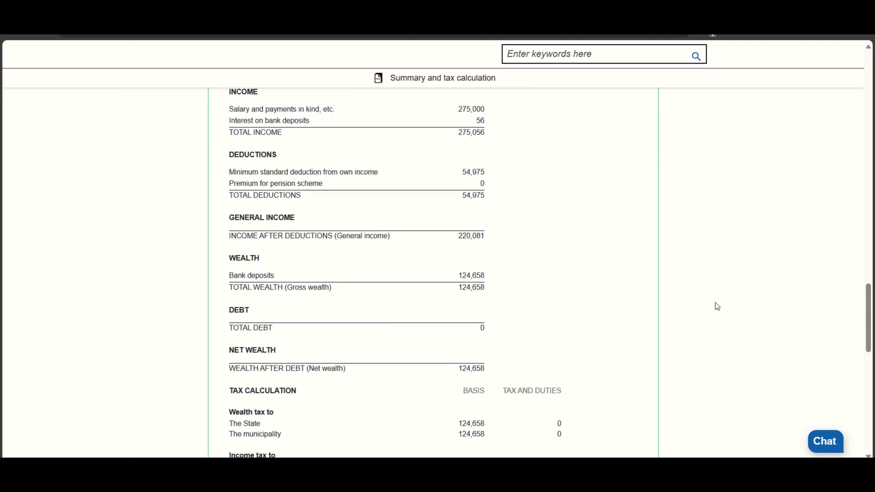
pyautogui.scroll(-2, 717, 307)
pyautogui.scroll(-2, 714, 327)
pyautogui.scroll(-1, 715, 326)
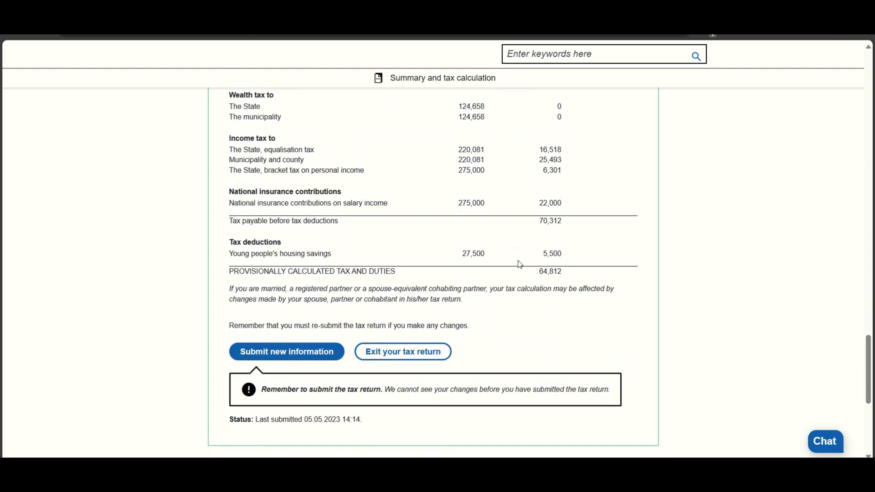
pyautogui.moveTo(408, 274); pyautogui.dragTo(228, 274)
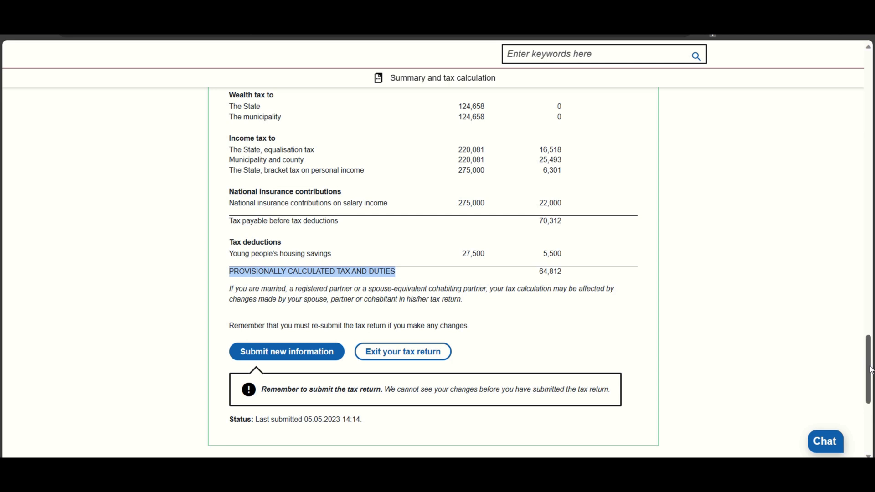
# Open the existing salary entry for changes and add the National insurance and tax exemptions information to it
pyautogui.moveTo(869, 370); pyautogui.dragTo(862, 144)
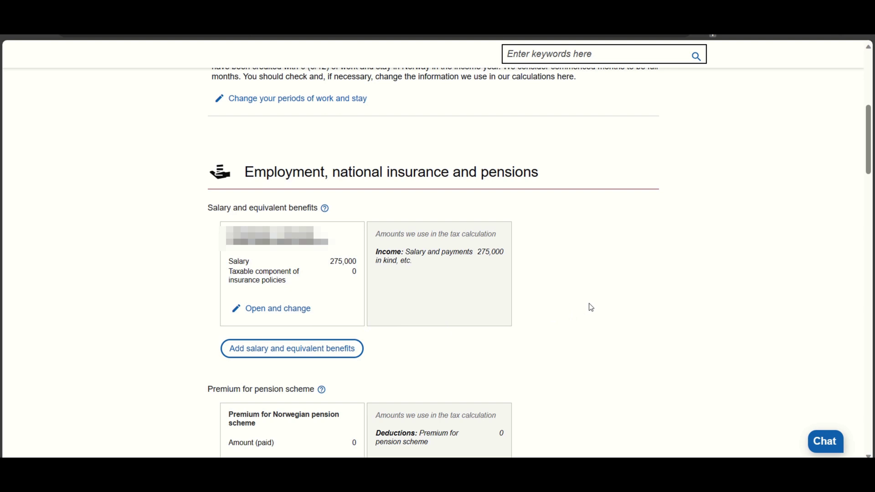
pyautogui.scroll(1, 591, 308)
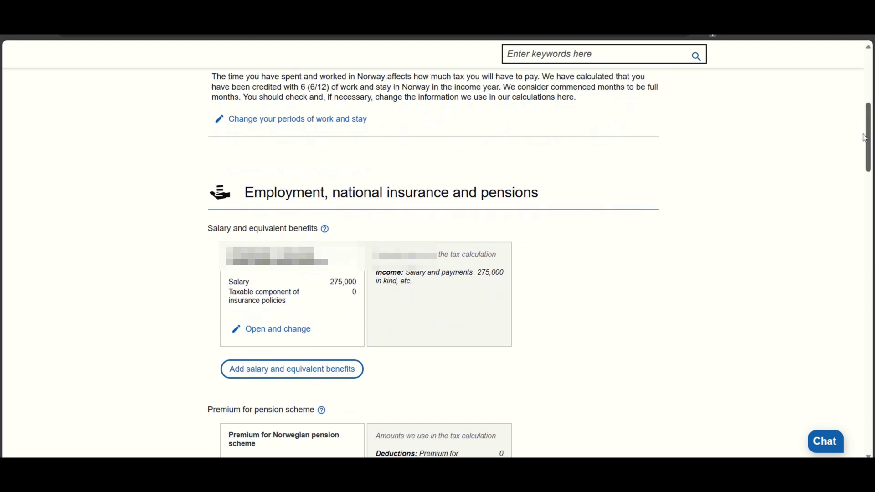
pyautogui.click(278, 334)
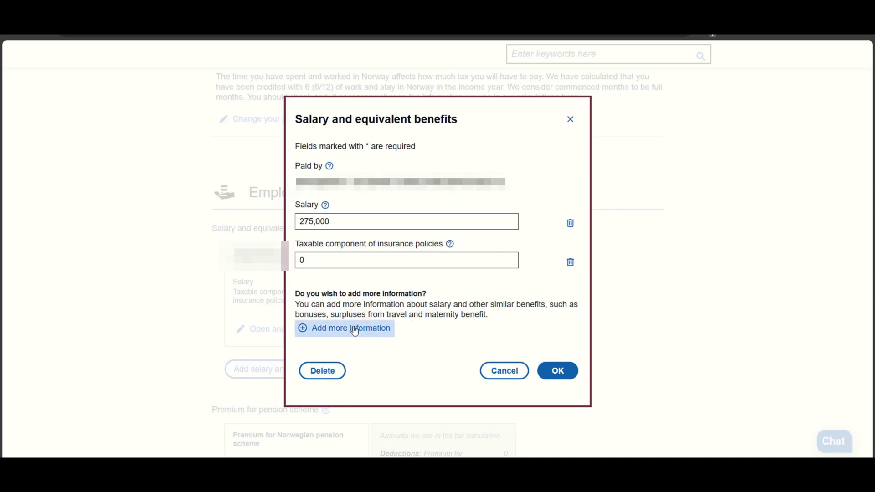
pyautogui.click(340, 335)
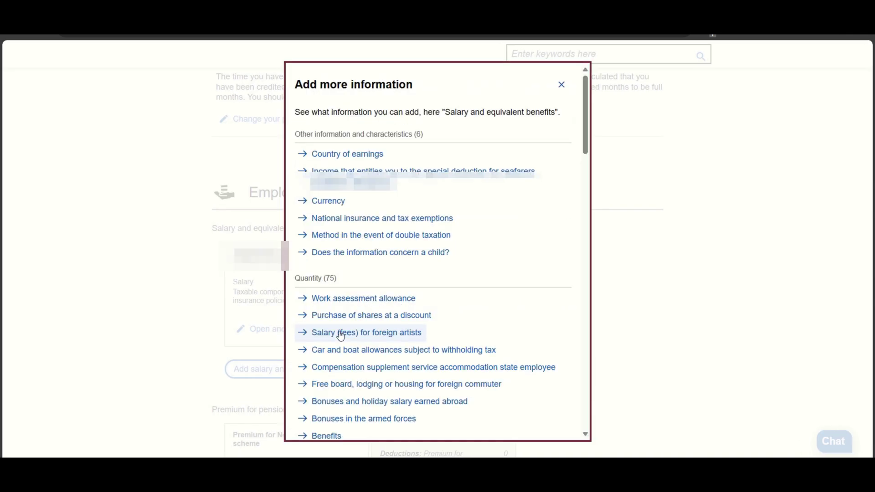
pyautogui.click(393, 225)
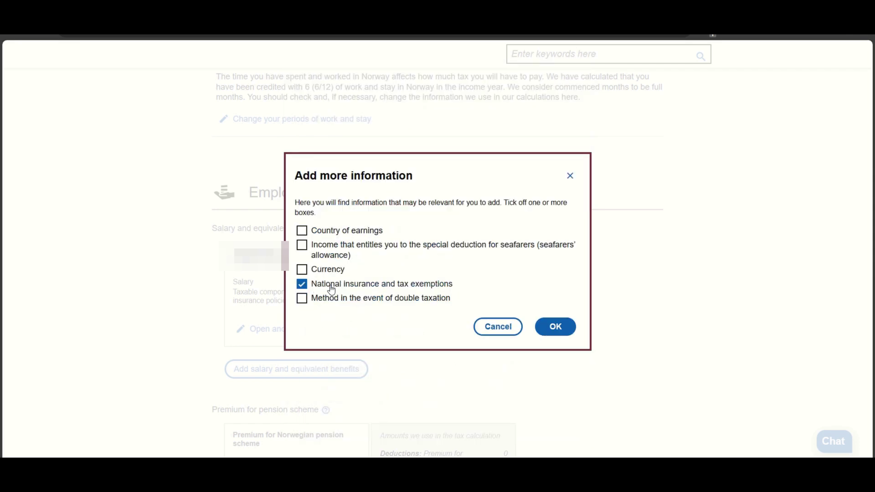
pyautogui.click(554, 327)
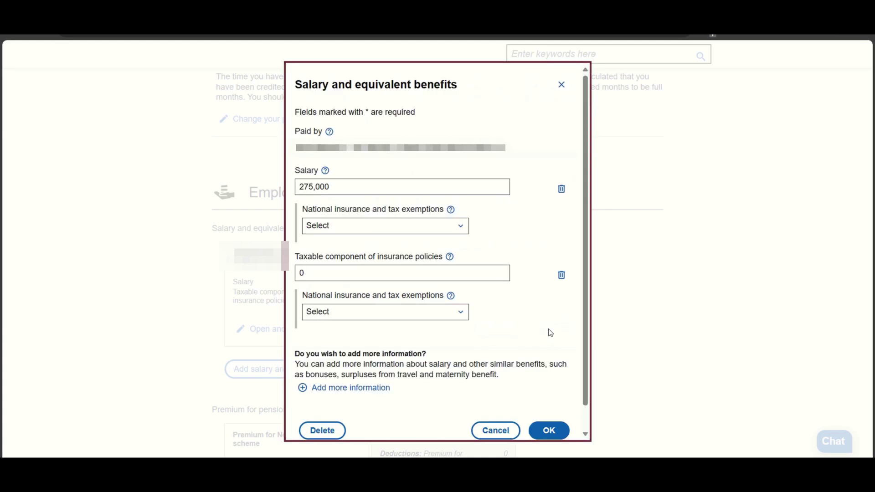
# Set the exemption for both the salary and the taxable insurance component to "Non-taxable without national insurance contributions"
pyautogui.click(457, 234)
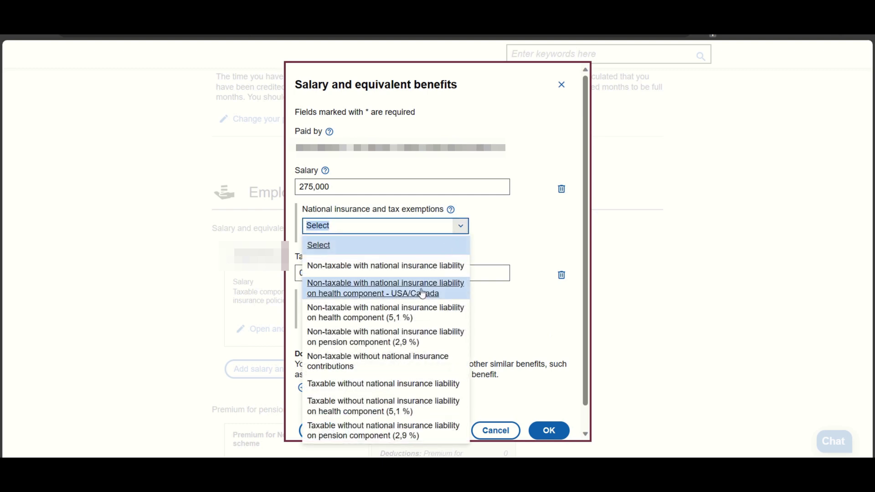
pyautogui.click(399, 369)
pyautogui.click(460, 313)
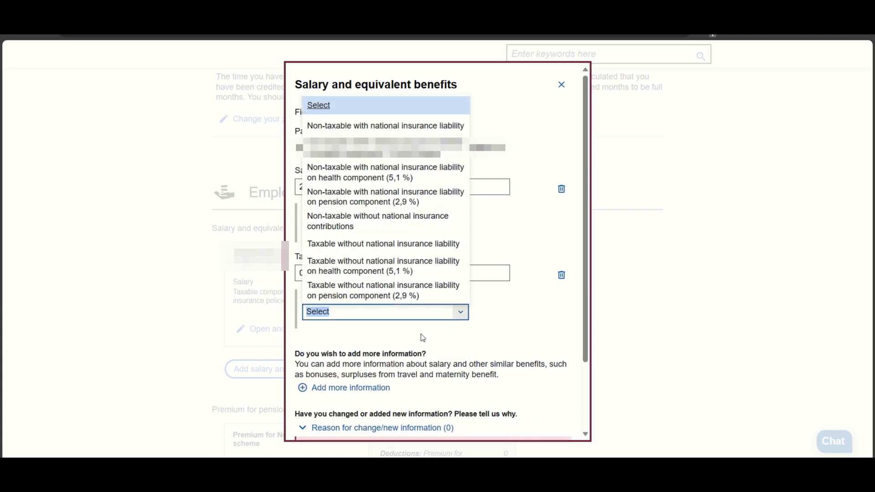
pyautogui.click(414, 227)
# Give national insurance exemption and non-taxable income from temporary work stays in Norway as the change reasons, and save the salary entry
pyautogui.scroll(-2, 483, 326)
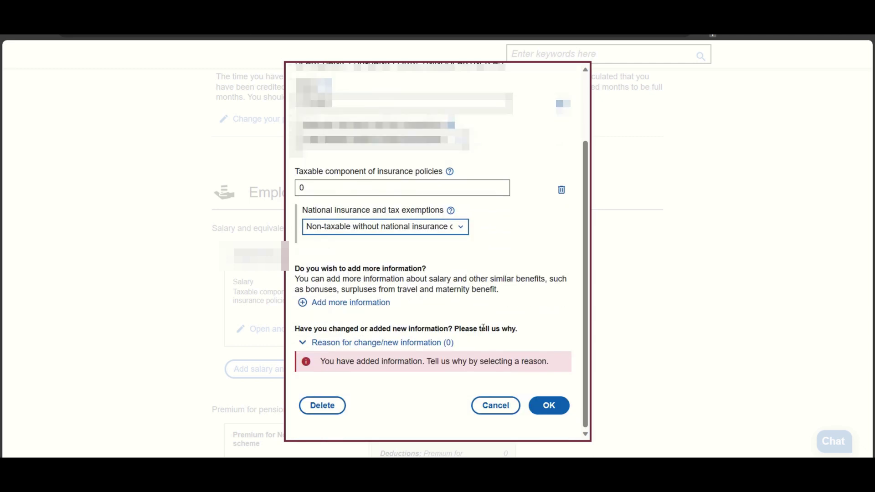
pyautogui.click(401, 345)
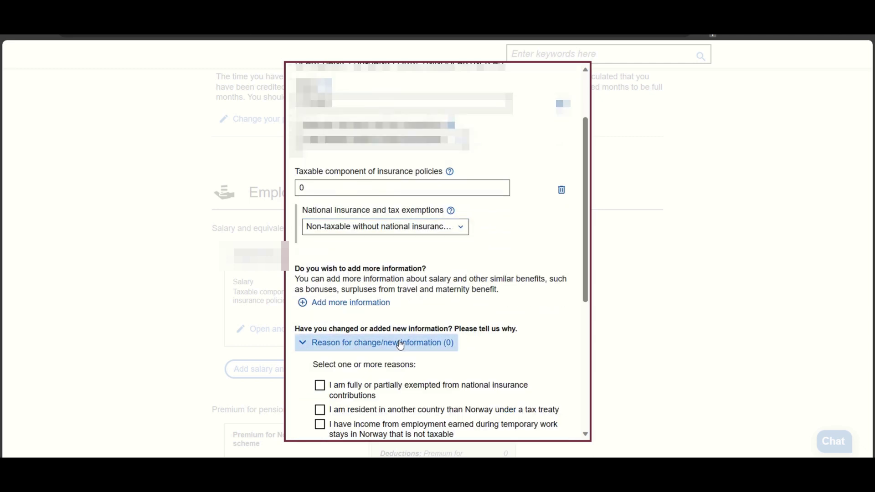
pyautogui.scroll(-4, 400, 345)
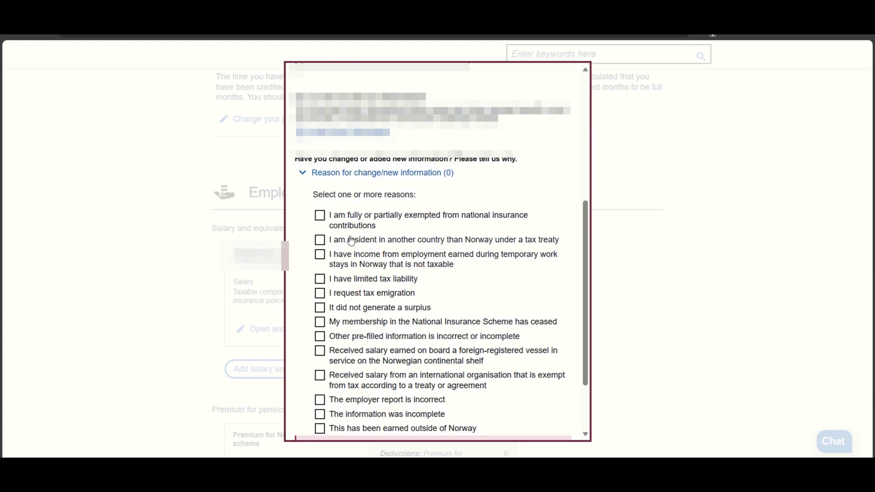
pyautogui.click(319, 216)
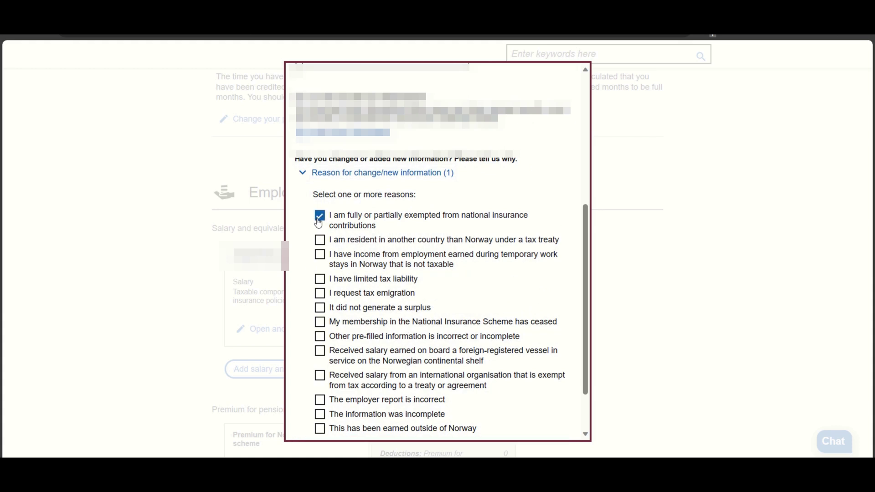
pyautogui.click(325, 256)
pyautogui.scroll(-2, 458, 290)
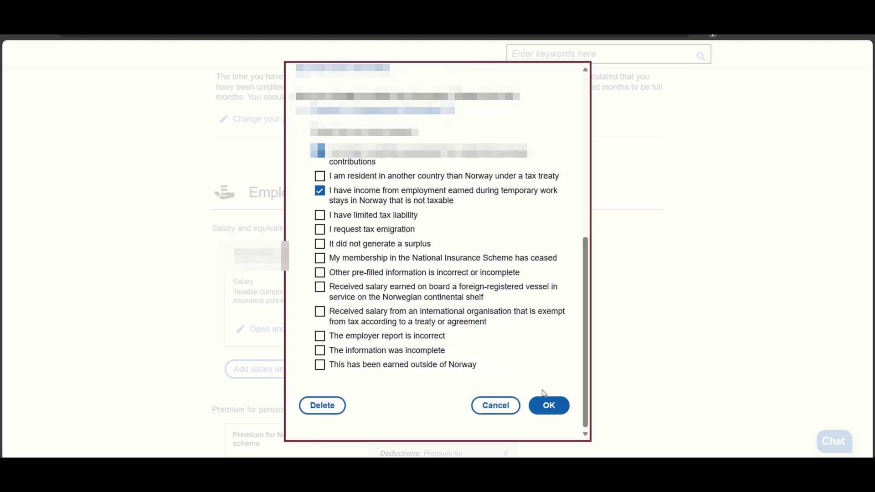
pyautogui.click(549, 406)
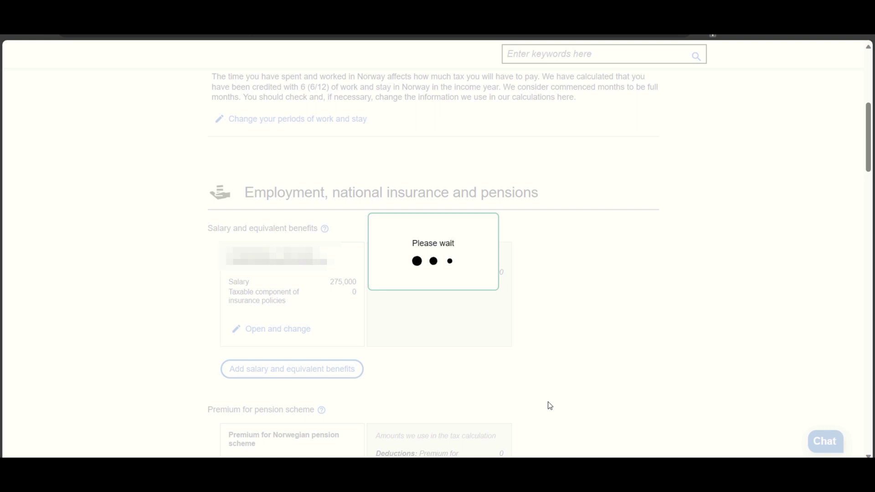
# Check the provisionally calculated tax and duties in the tax calculation summary after the salary change
pyautogui.scroll(-15, 505, 275)
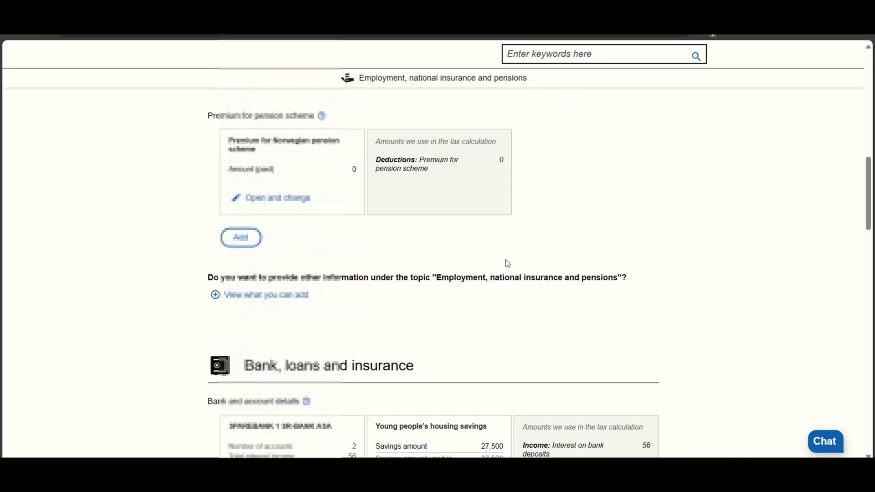
pyautogui.scroll(-8, 503, 274)
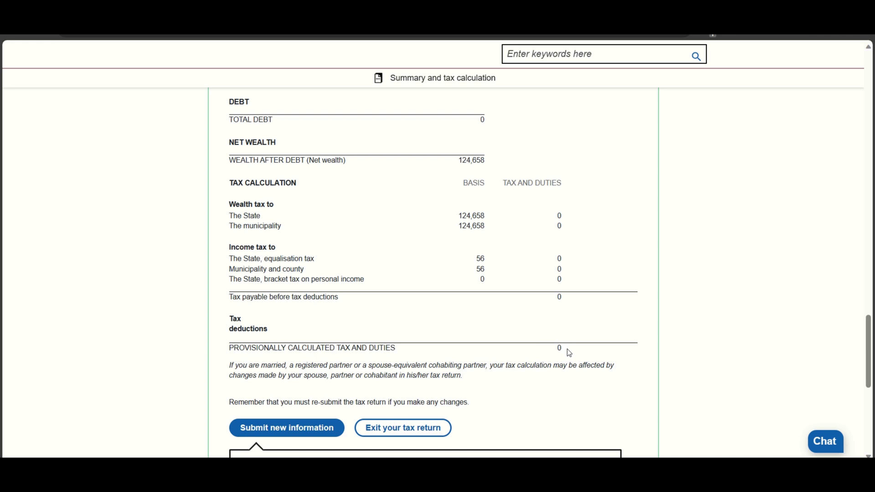
pyautogui.moveTo(396, 348); pyautogui.dragTo(231, 349)
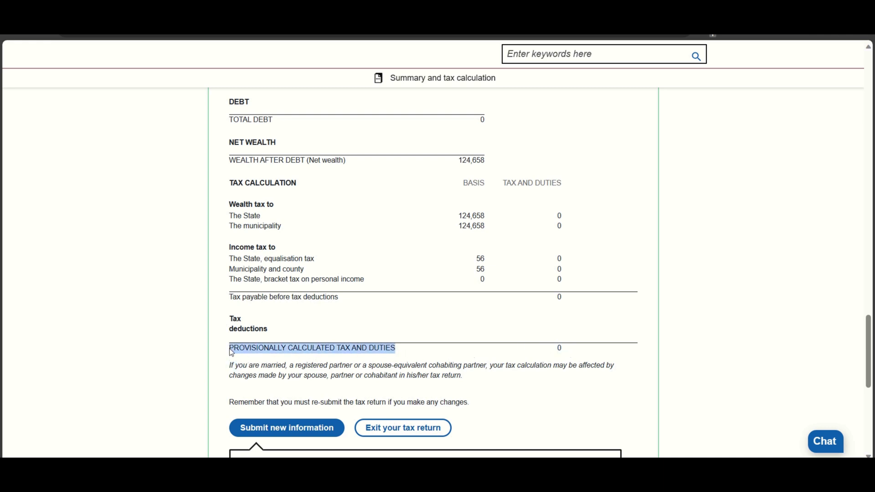
pyautogui.click(471, 361)
# Start a documentation attachment that is not linked to a particular field, with "Other" as the documentation type
pyautogui.scroll(-1, 471, 360)
pyautogui.scroll(-6, 472, 361)
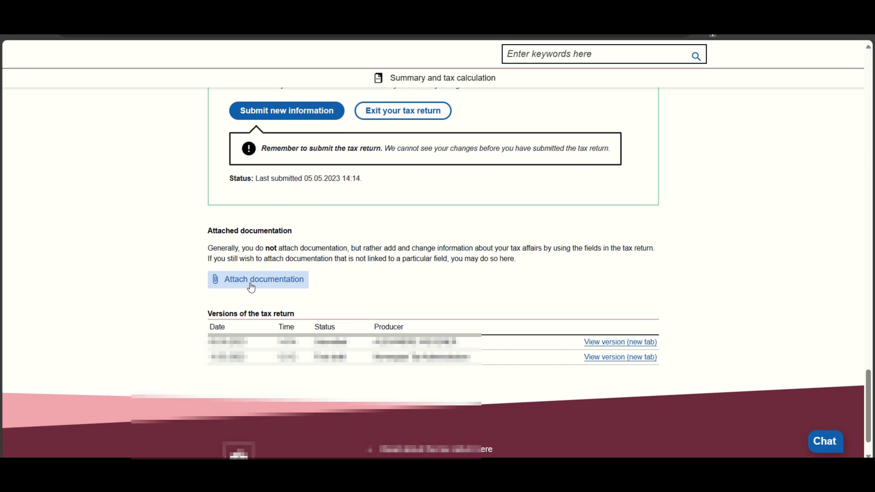
pyautogui.click(246, 282)
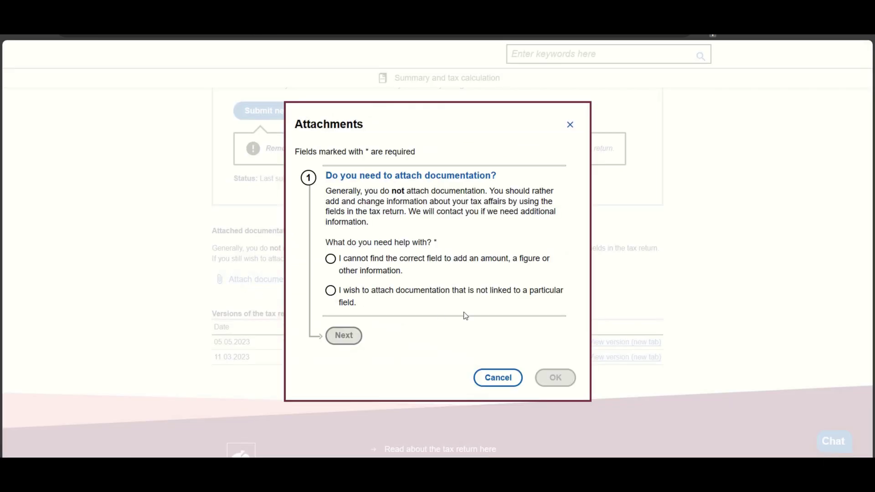
pyautogui.click(435, 306)
pyautogui.click(359, 293)
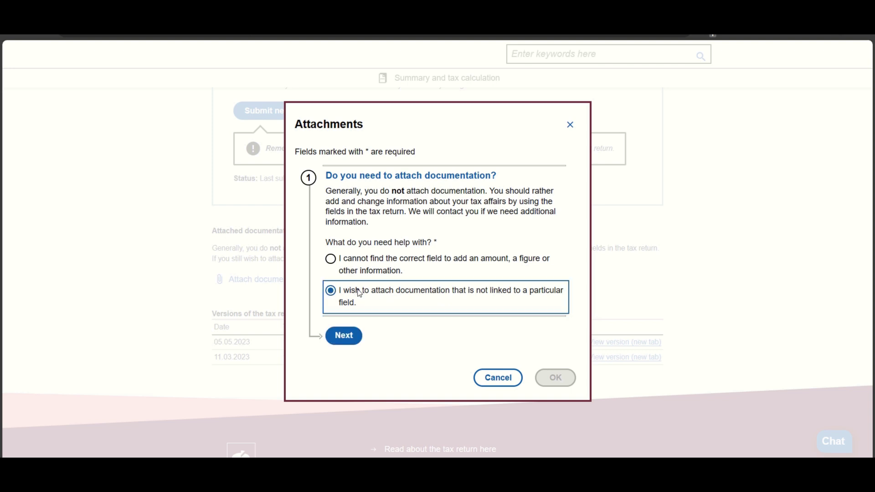
pyautogui.click(351, 335)
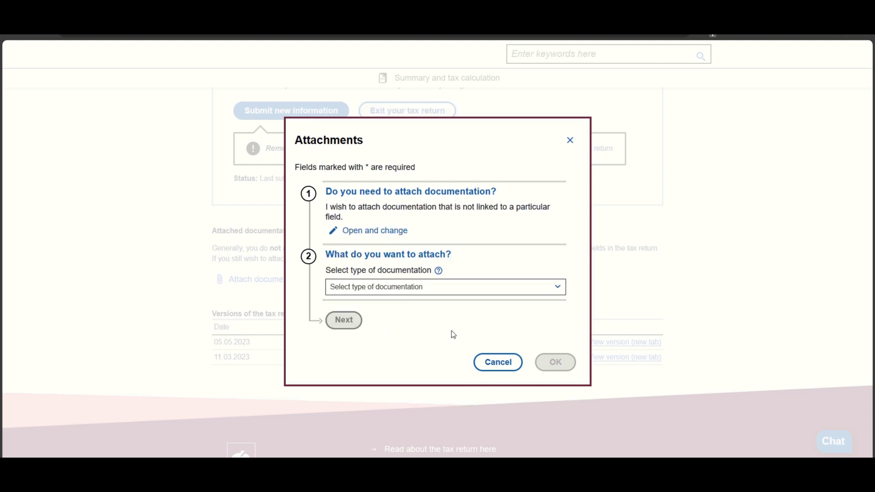
pyautogui.click(474, 291)
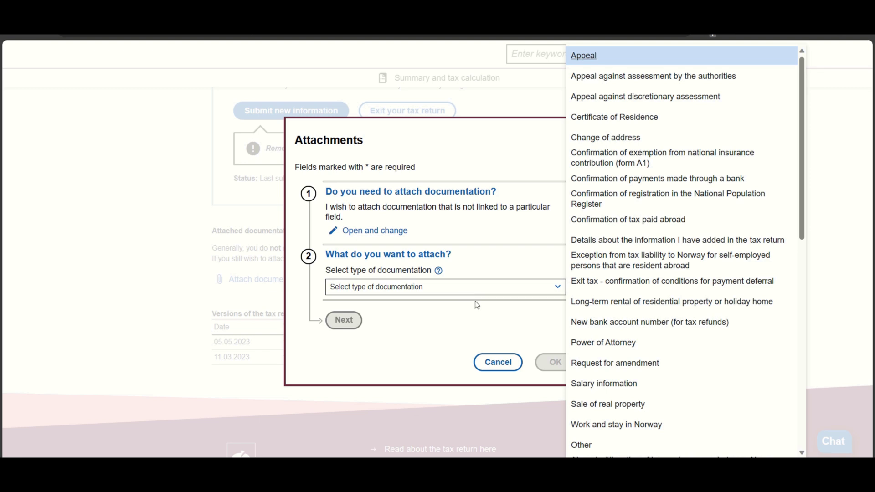
pyautogui.click(588, 445)
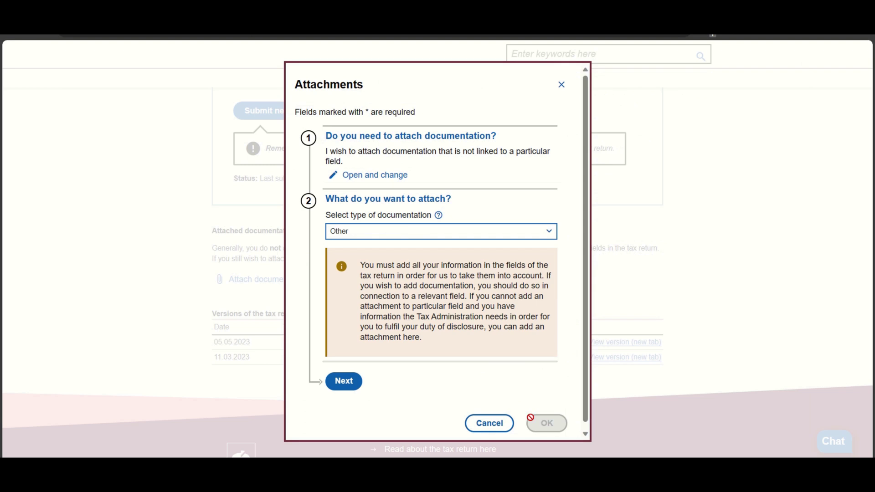
pyautogui.click(343, 383)
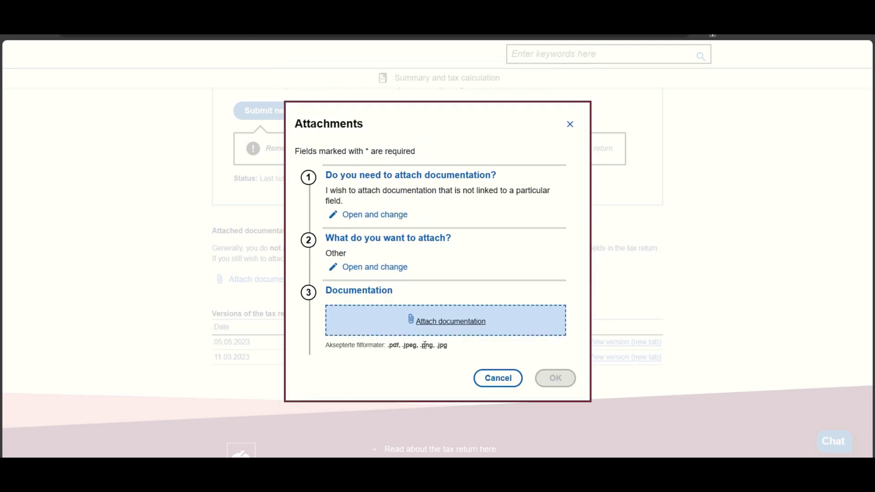
# Attach the PDF "Letter for non taxable income" from the Desktop folder and confirm the attachment
pyautogui.click(454, 322)
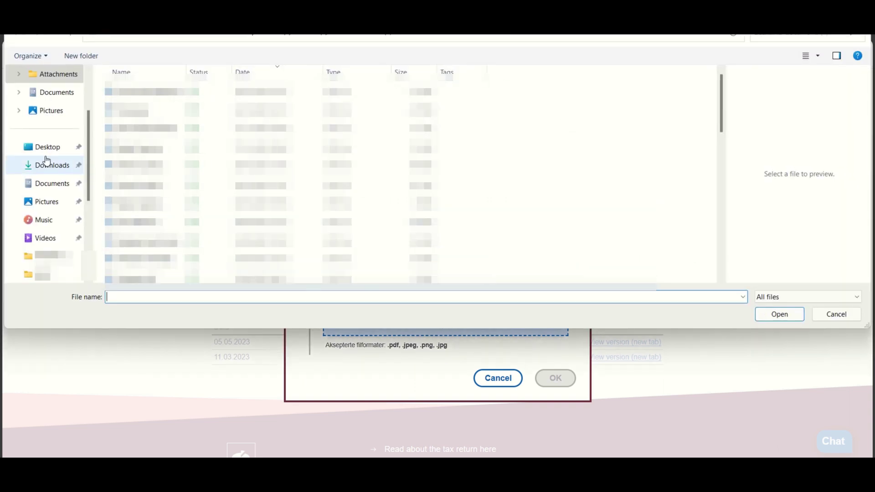
pyautogui.click(44, 149)
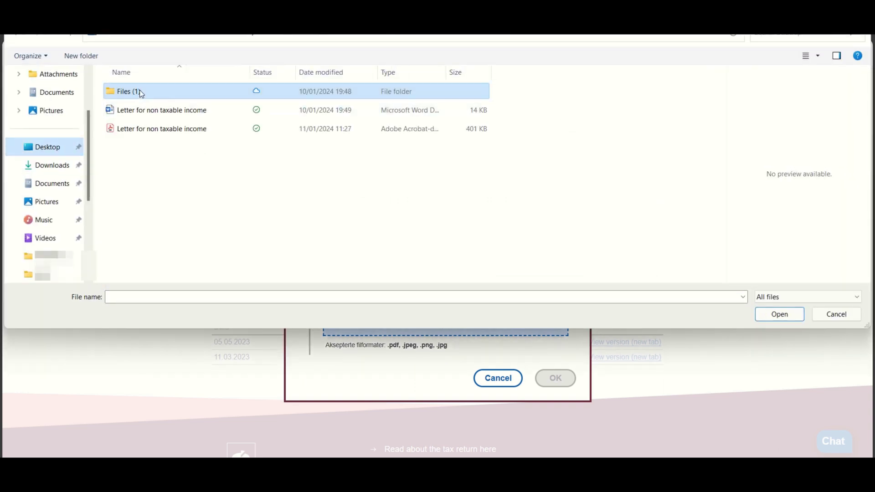
pyautogui.click(147, 131)
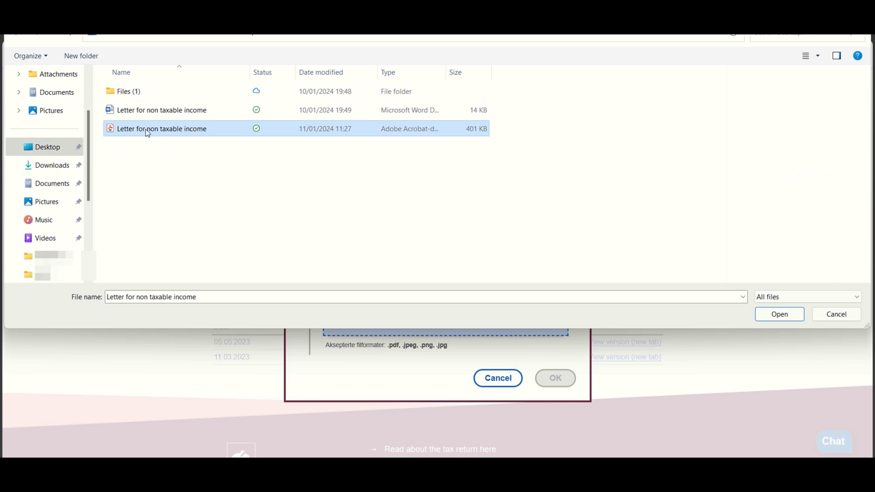
pyautogui.click(775, 316)
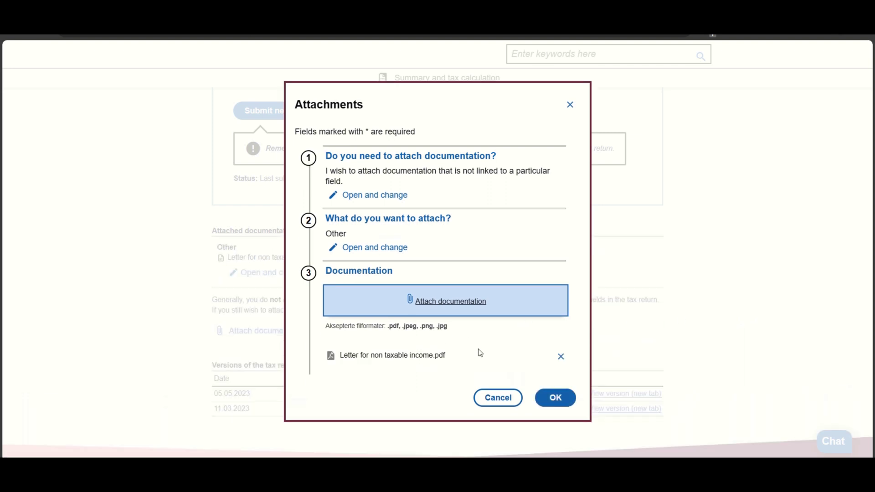
pyautogui.click(556, 404)
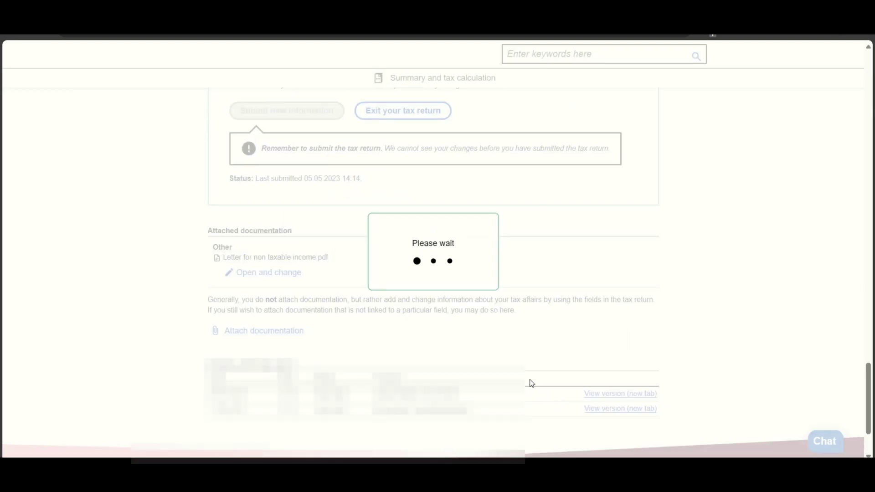
pyautogui.tripleClick(289, 254)
pyautogui.click(290, 254)
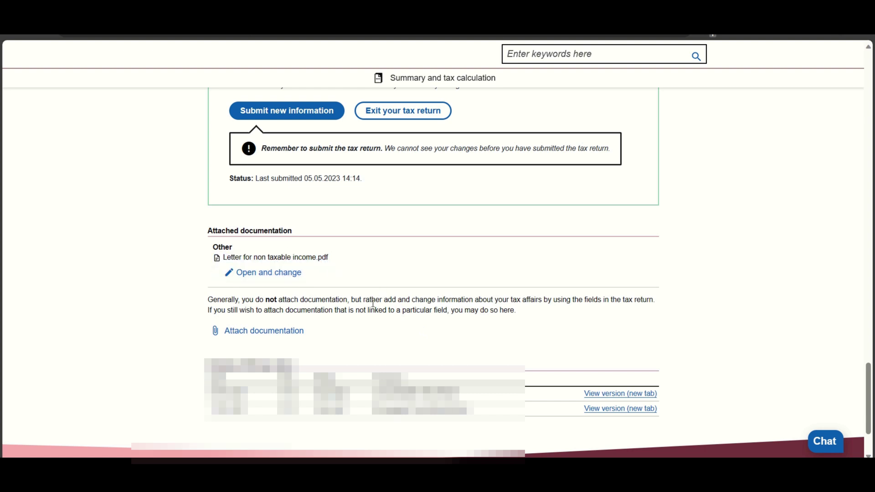
pyautogui.scroll(4, 373, 304)
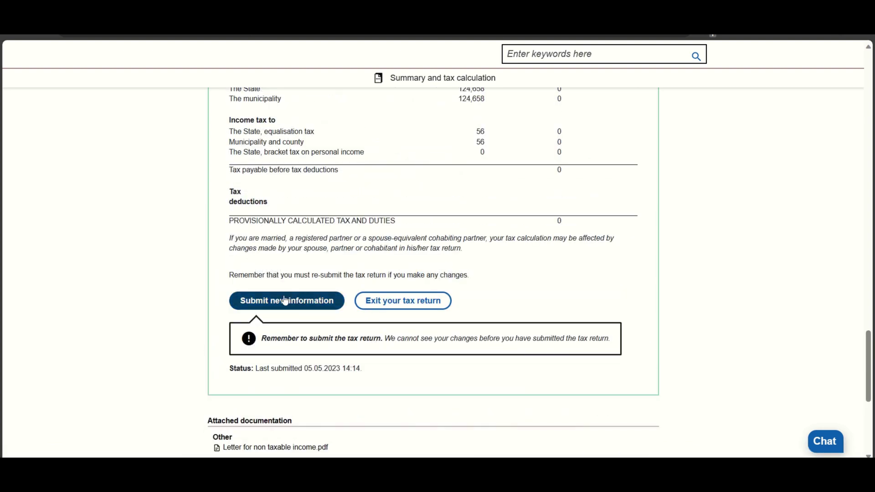